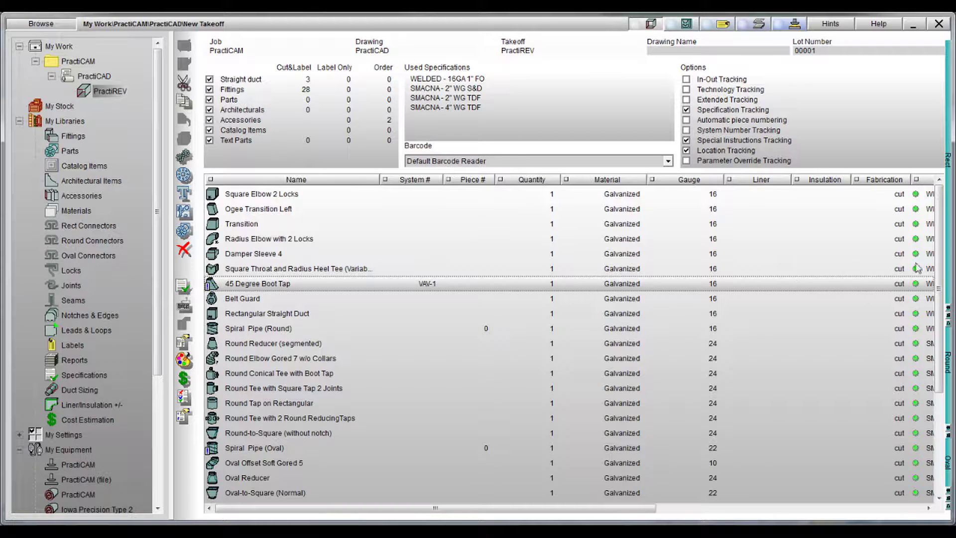
pyautogui.scroll(-1, 919, 284)
pyautogui.scroll(-1, 923, 307)
pyautogui.scroll(-1, 927, 336)
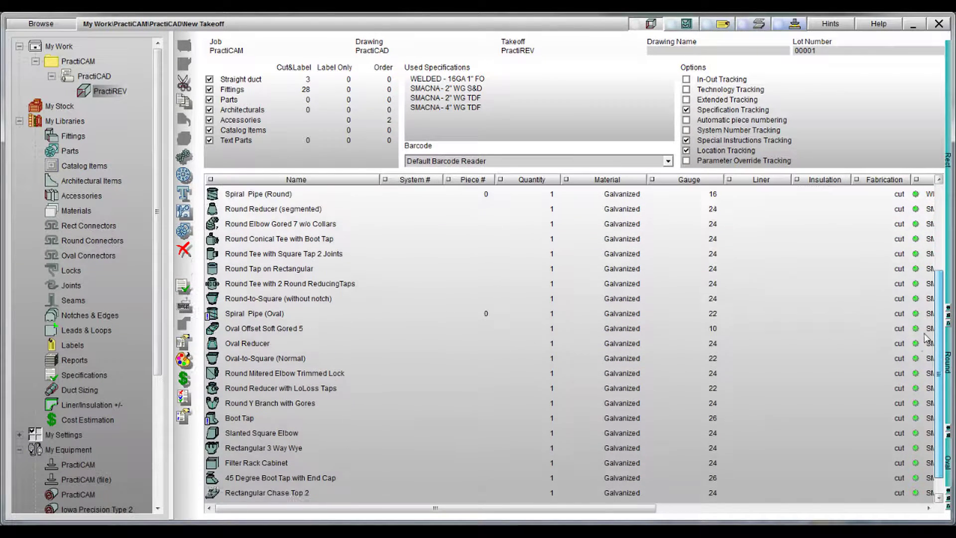
pyautogui.scroll(-1, 927, 338)
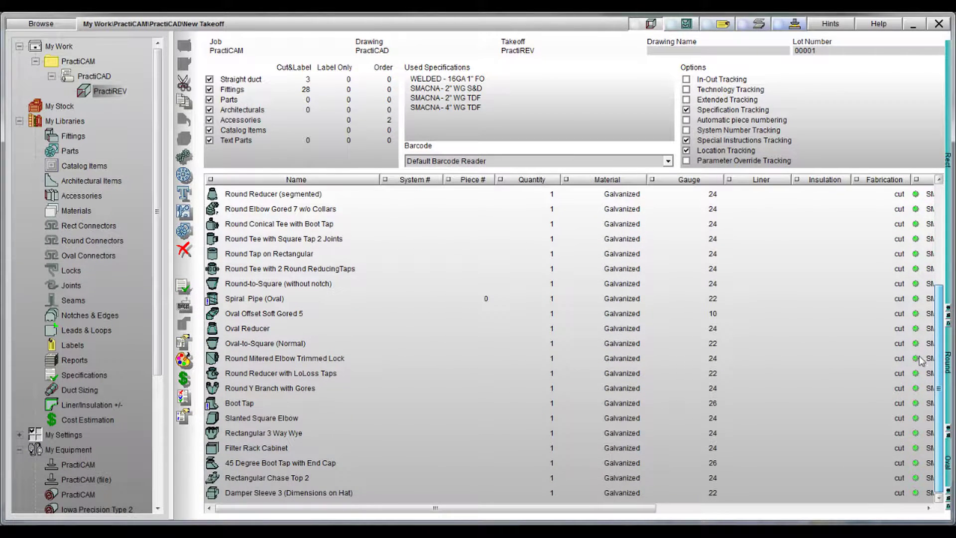
# - Open the estimating report at full-window preview and export its 31 takeoff items to Excel
pyautogui.click(758, 24)
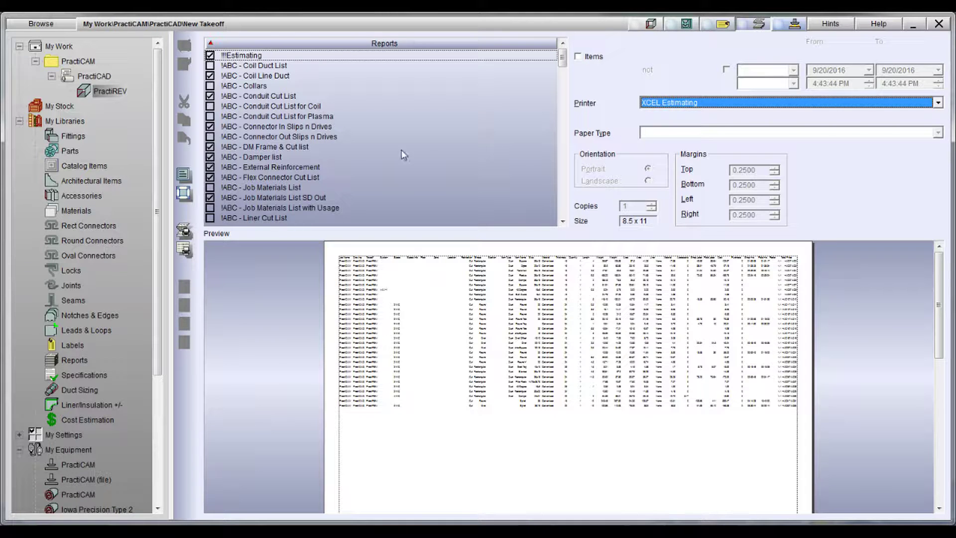
pyautogui.click(186, 176)
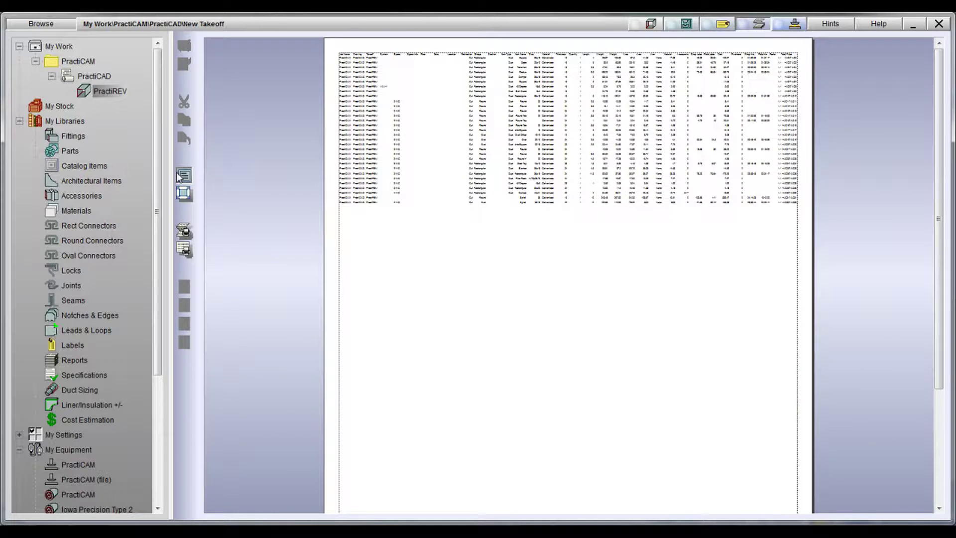
pyautogui.click(185, 252)
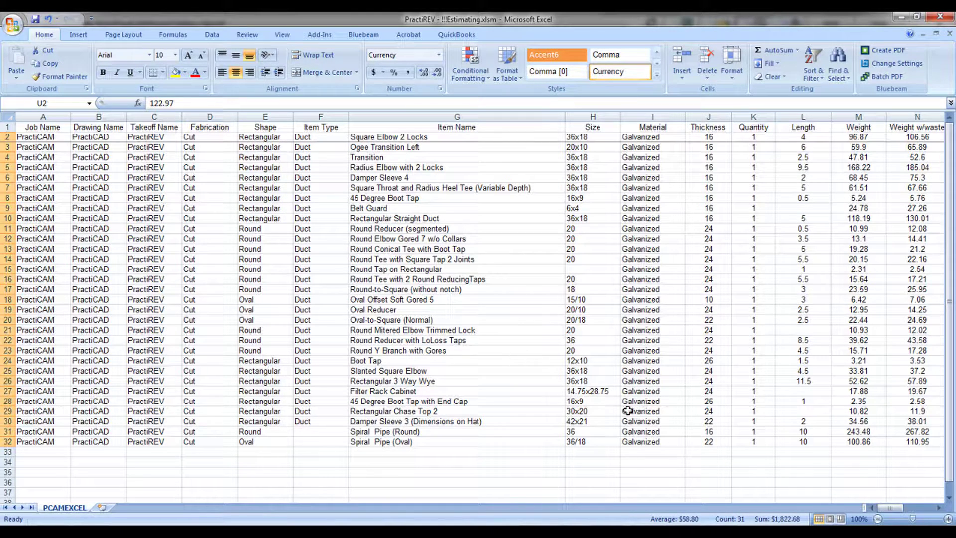
pyautogui.click(940, 508)
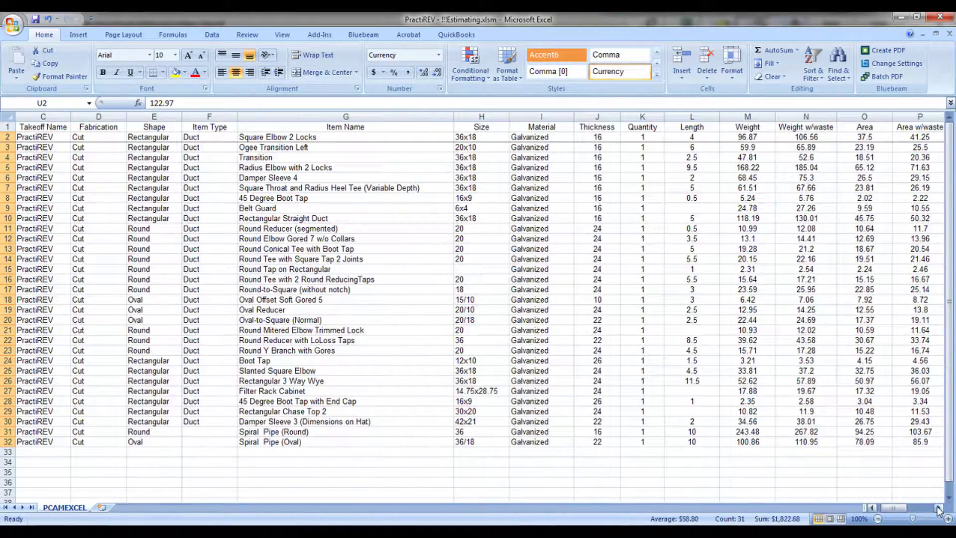
pyautogui.click(939, 508)
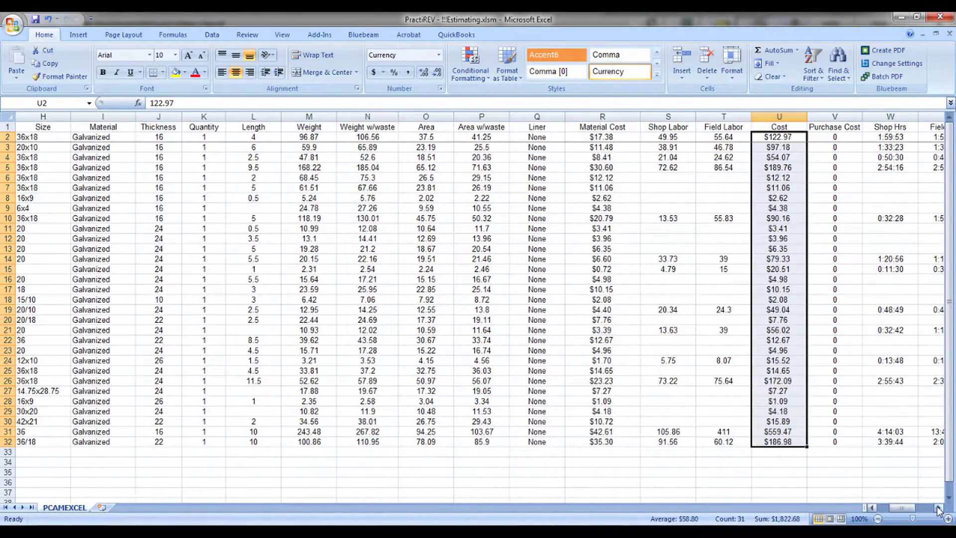
pyautogui.click(940, 508)
pyautogui.click(940, 509)
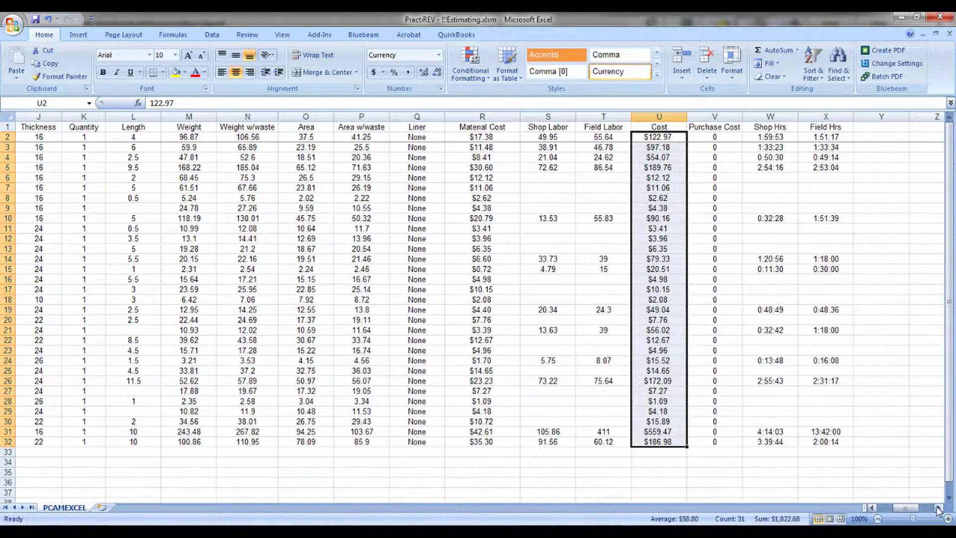
pyautogui.click(888, 510)
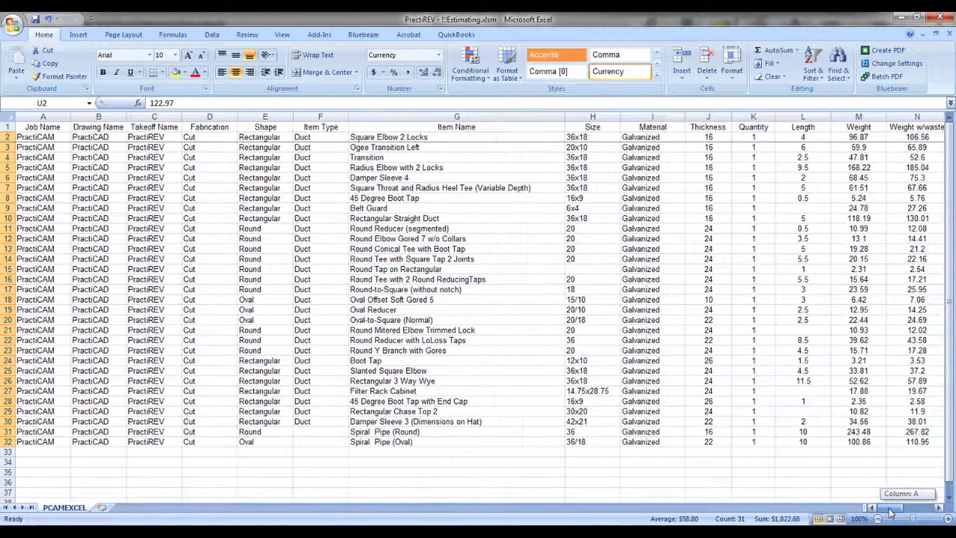